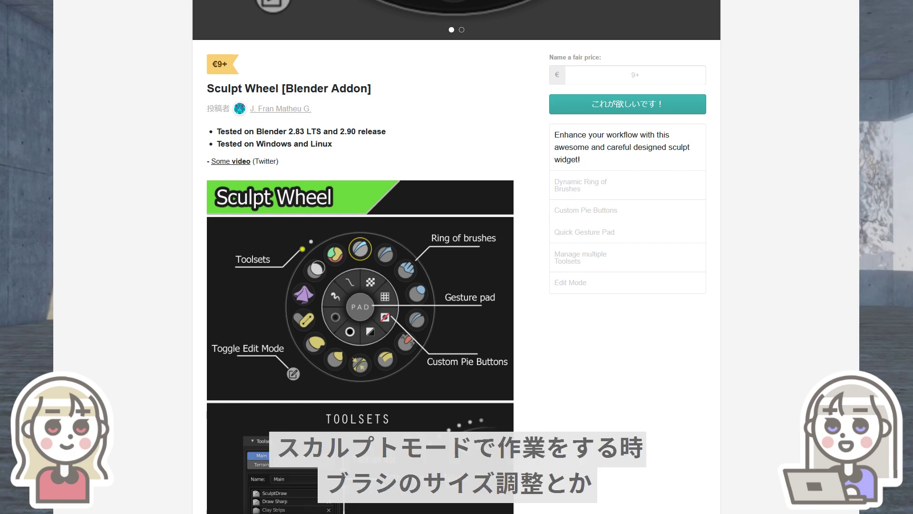
Step: Scroll the Sculpt Wheel Gumroad page past the overview image to Custom Buttons and Gesture Pad
{"action": "scroll", "coordinate": [360, 257], "scroll_direction": "down", "scroll_amount": 4}
{"action": "scroll", "coordinate": [360, 257], "scroll_direction": "down", "scroll_amount": 5}
{"action": "scroll", "coordinate": [360, 257], "scroll_direction": "down", "scroll_amount": 3}
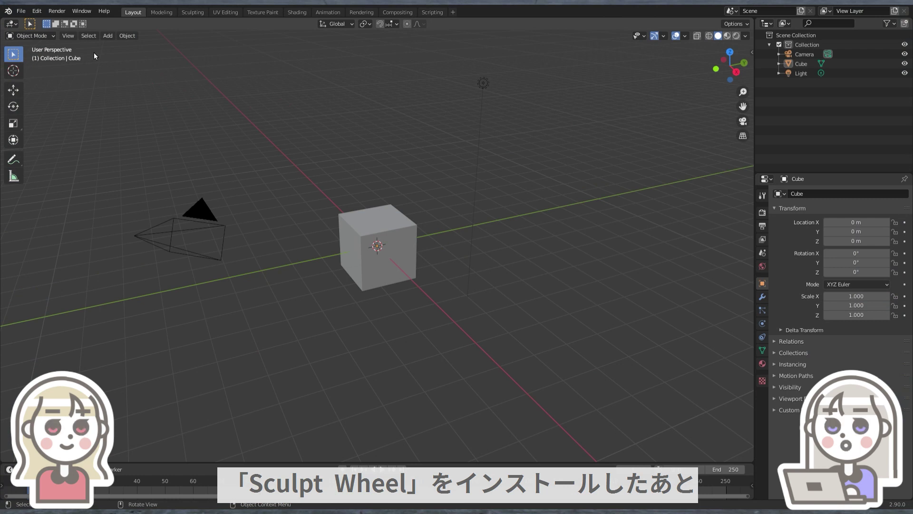
Step: Put the default cube into Sculpt Mode and summon the Sculpt Wheel with Space
{"action": "left_click", "coordinate": [53, 34]}
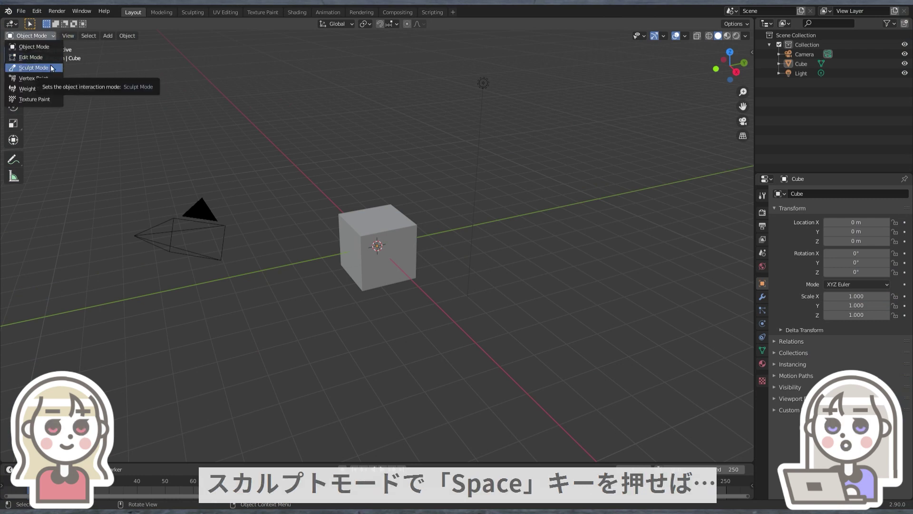
{"action": "left_click", "coordinate": [52, 68]}
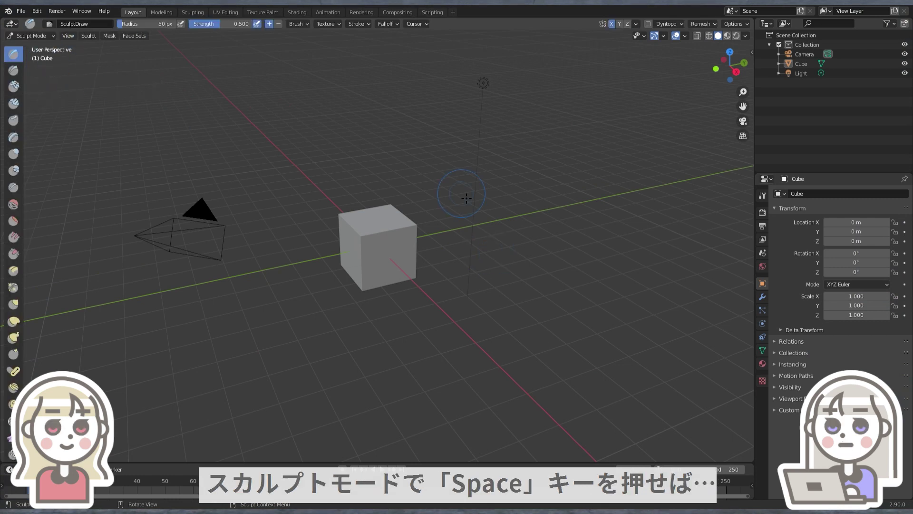
{"action": "key", "text": "space"}
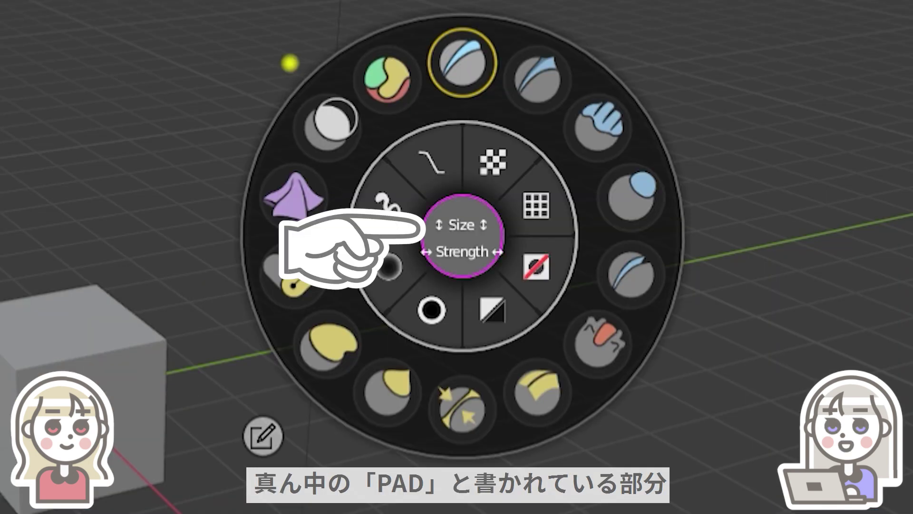
Step: On the wheel pad, enlarge then shrink brush size to about 37, and raise strength to 1.0
{"action": "left_click_drag", "start_coordinate": [462, 236], "coordinate": [463, 95]}
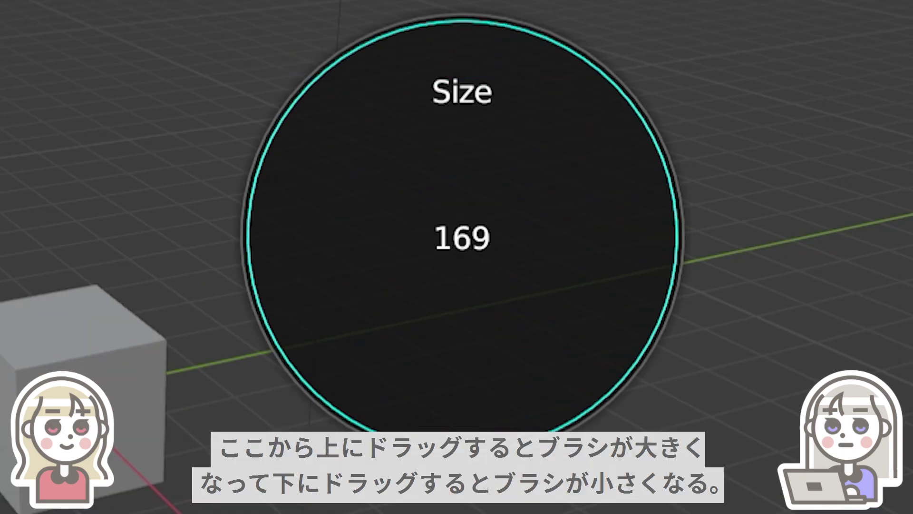
{"action": "left_click_drag", "start_coordinate": [462, 21], "coordinate": [463, 188]}
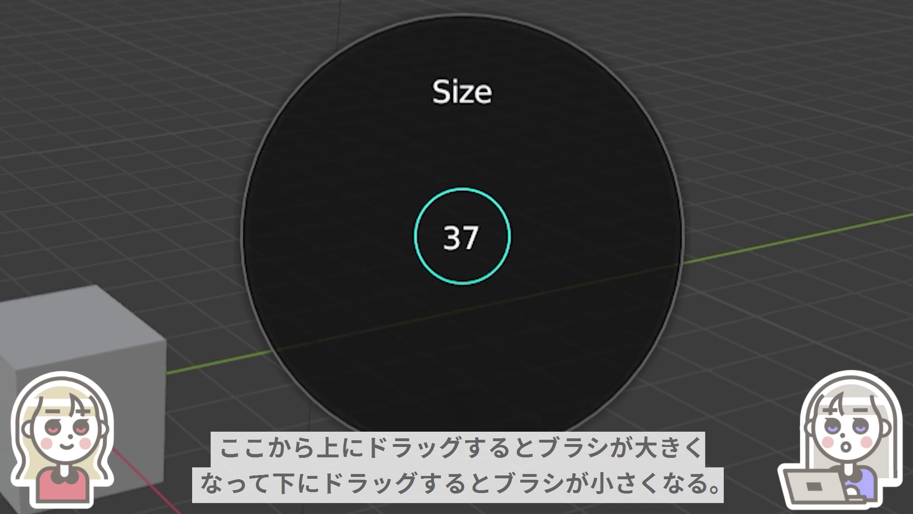
{"action": "mouse_move", "coordinate": [491, 241]}
{"action": "left_mouse_down"}
{"action": "mouse_move", "coordinate": [693, 229]}
{"action": "mouse_move", "coordinate": [475, 230]}
{"action": "left_mouse_up"}
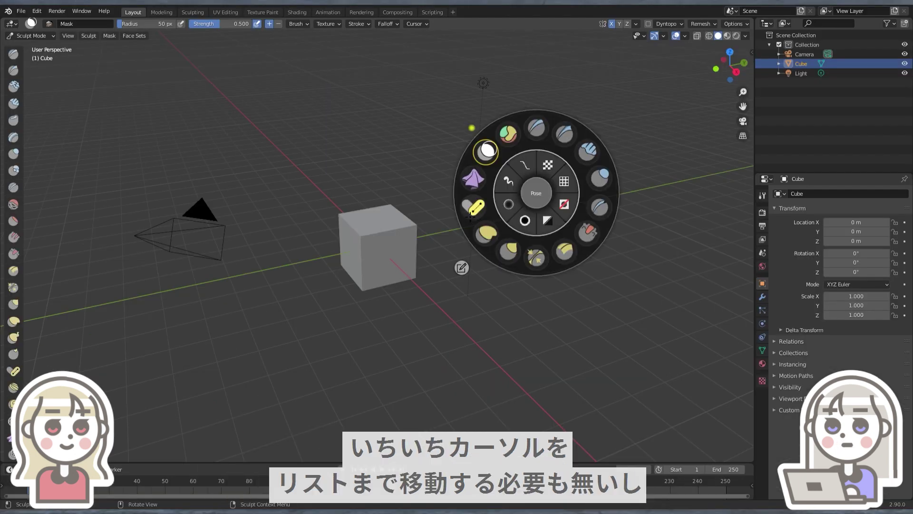
Step: Switch through the Pose, SculptDraw, Draw Sharp and Inflate/Deflate brushes on the wheel ring
{"action": "left_click", "coordinate": [476, 206]}
{"action": "left_click", "coordinate": [543, 124]}
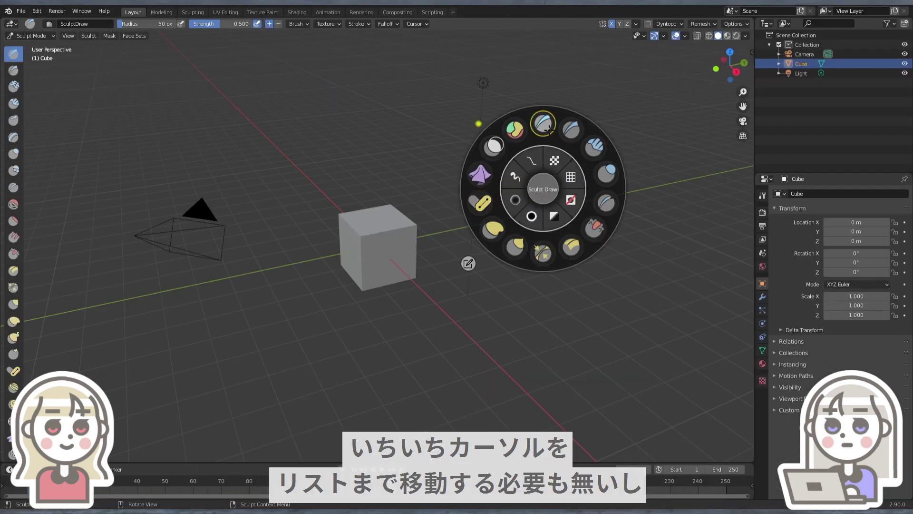
{"action": "left_click", "coordinate": [595, 138]}
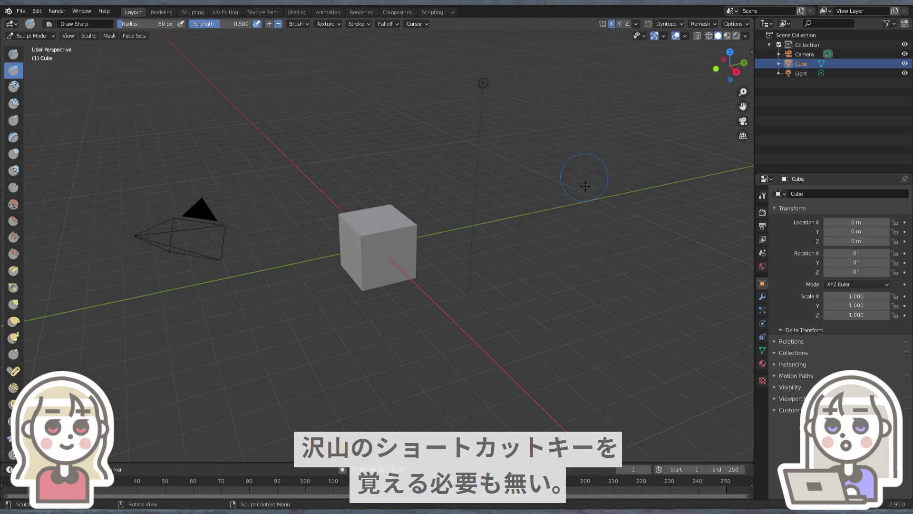
{"action": "left_click", "coordinate": [623, 186]}
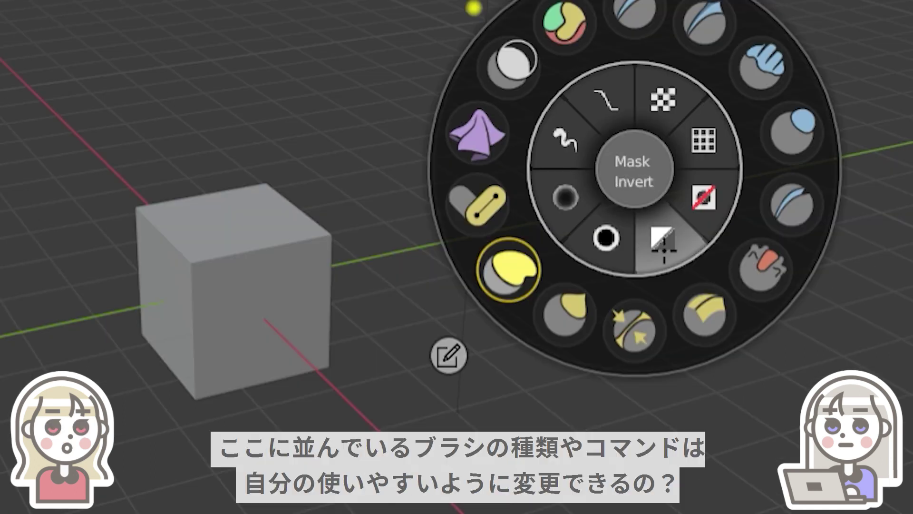
Step: Toggle Mask Invert on the cube several times, then remove the mask with Mask Clear
{"action": "left_click", "coordinate": [663, 246]}
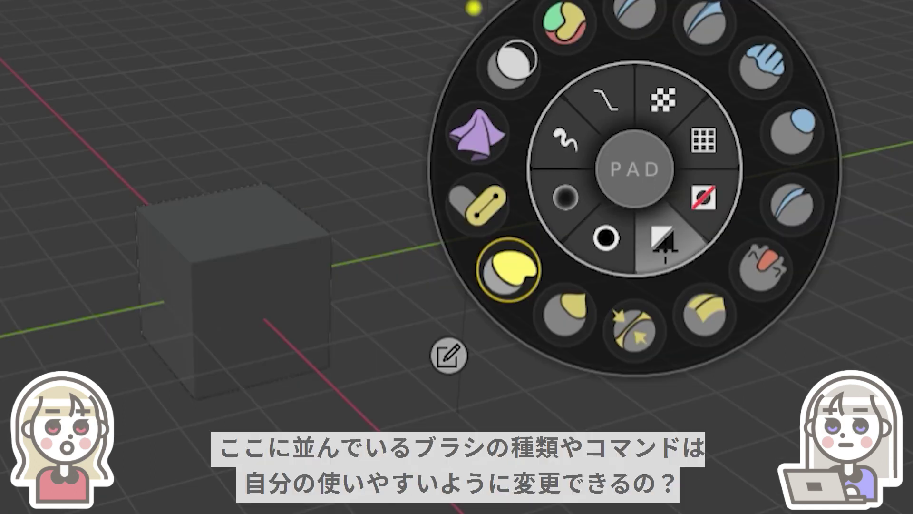
{"action": "left_click", "coordinate": [664, 246]}
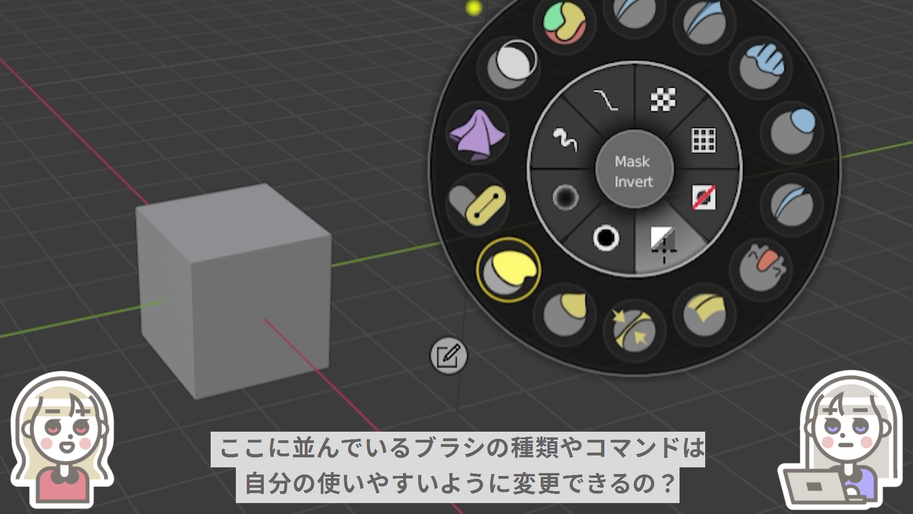
{"action": "left_click", "coordinate": [664, 246]}
{"action": "left_click", "coordinate": [664, 247]}
{"action": "left_click", "coordinate": [664, 249]}
{"action": "left_click", "coordinate": [664, 246]}
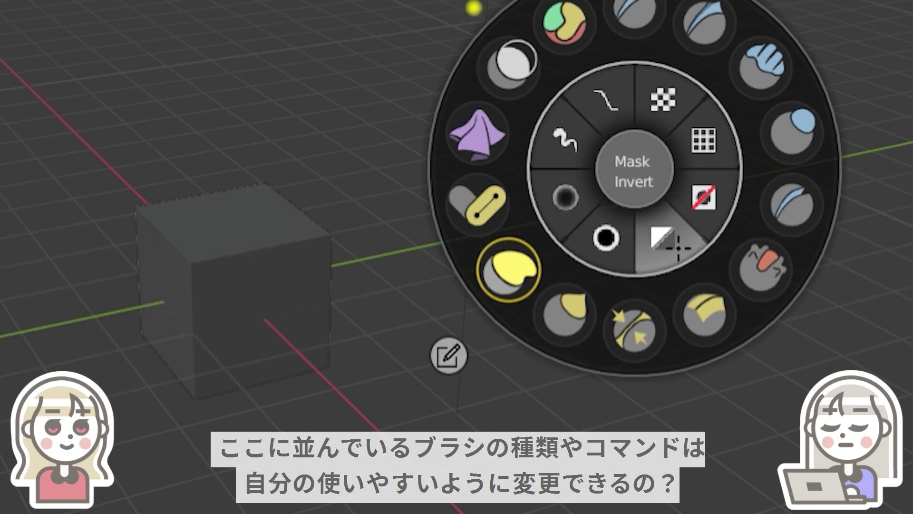
{"action": "left_click", "coordinate": [712, 228]}
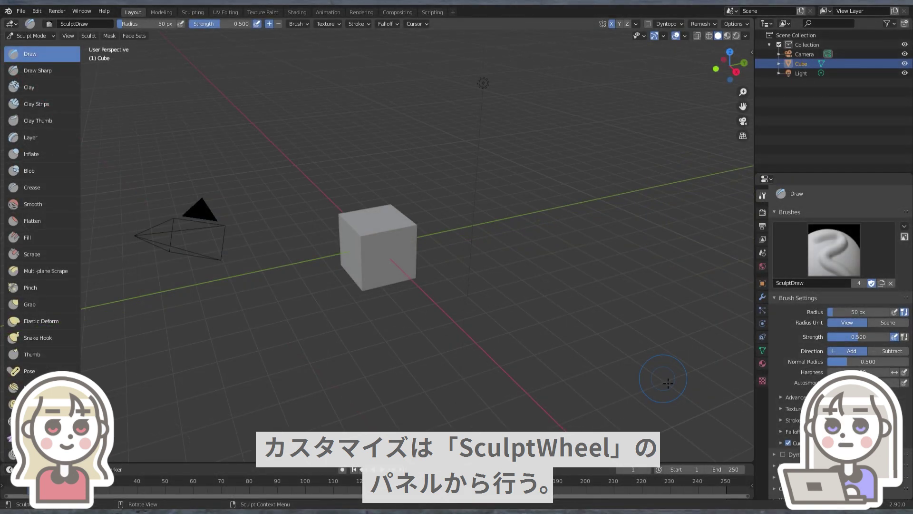
Step: Show the sidebar's Sculpt Wheel panel with Toolsets and Custom Buttons expanded, and widen it
{"action": "key", "text": "n"}
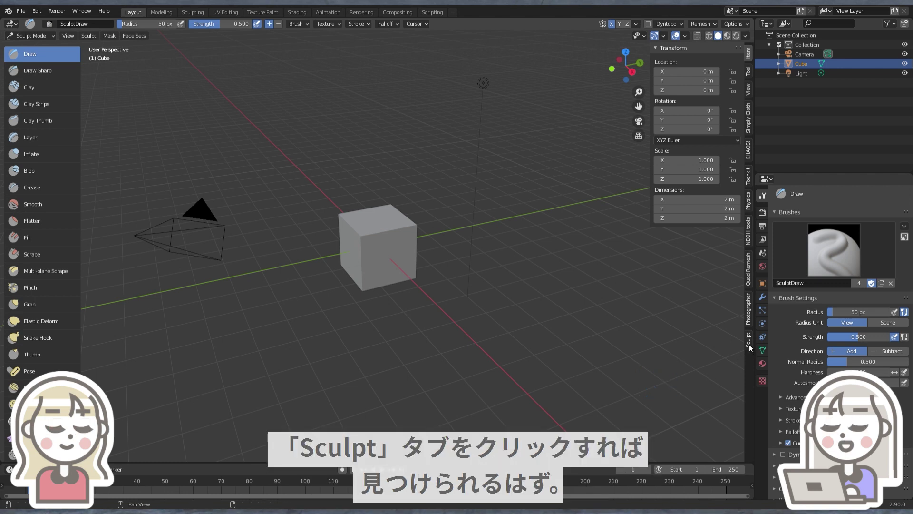
{"action": "left_click", "coordinate": [749, 344]}
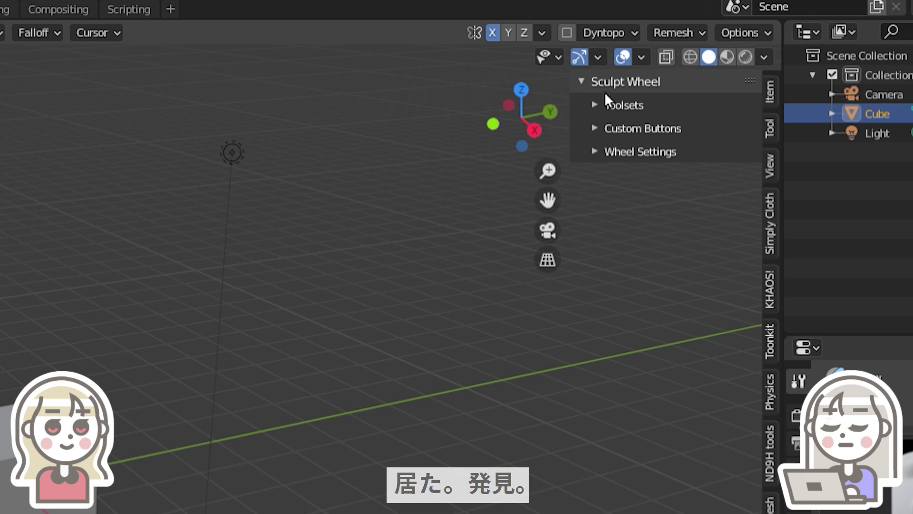
{"action": "left_click", "coordinate": [613, 103]}
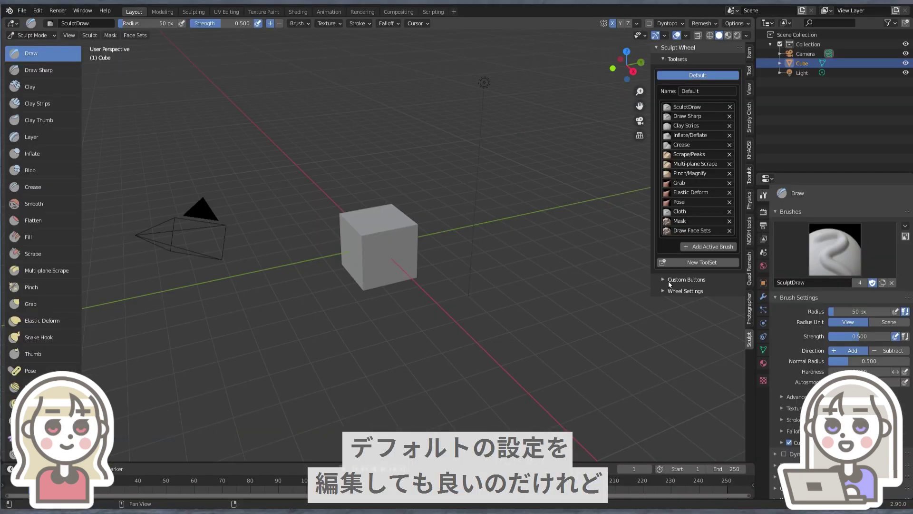
{"action": "left_click", "coordinate": [665, 280]}
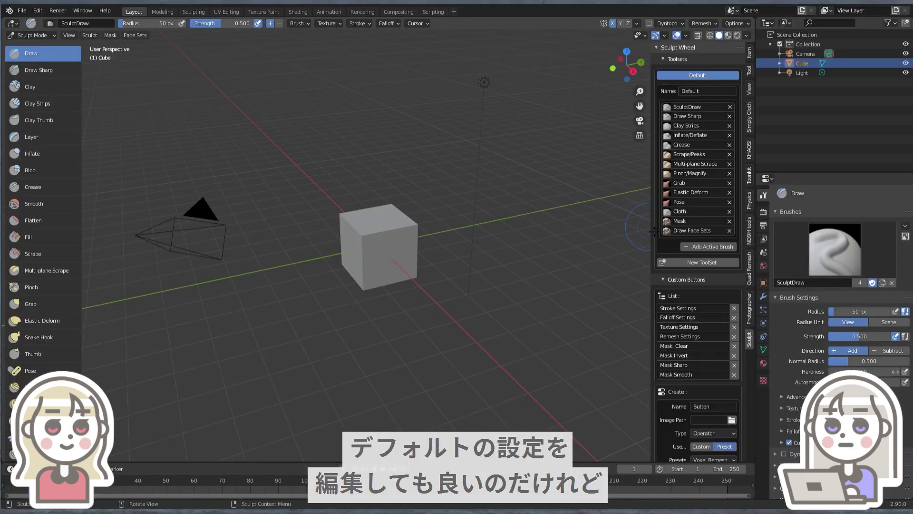
{"action": "left_click_drag", "start_coordinate": [654, 232], "coordinate": [578, 228]}
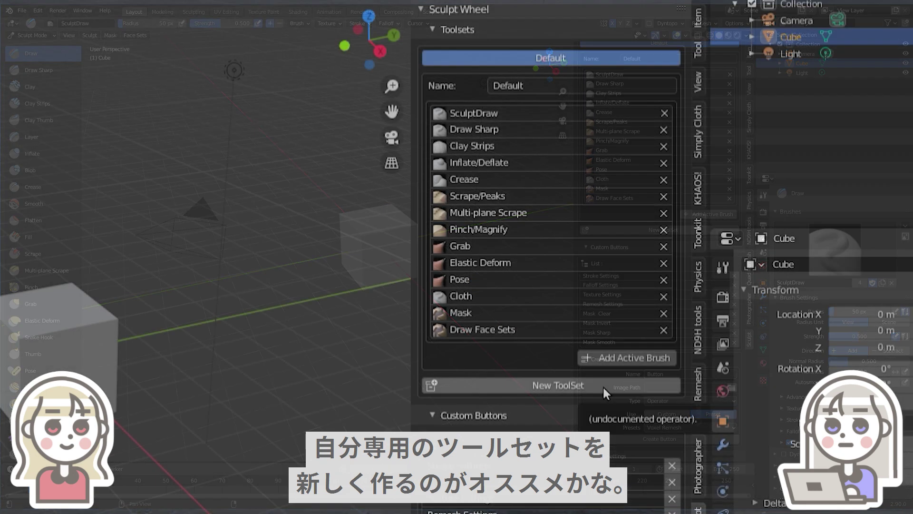
Step: Create a toolset named 'ijigen Set' and add the Inflate/Deflate and Smooth brushes to it
{"action": "left_click", "coordinate": [603, 387]}
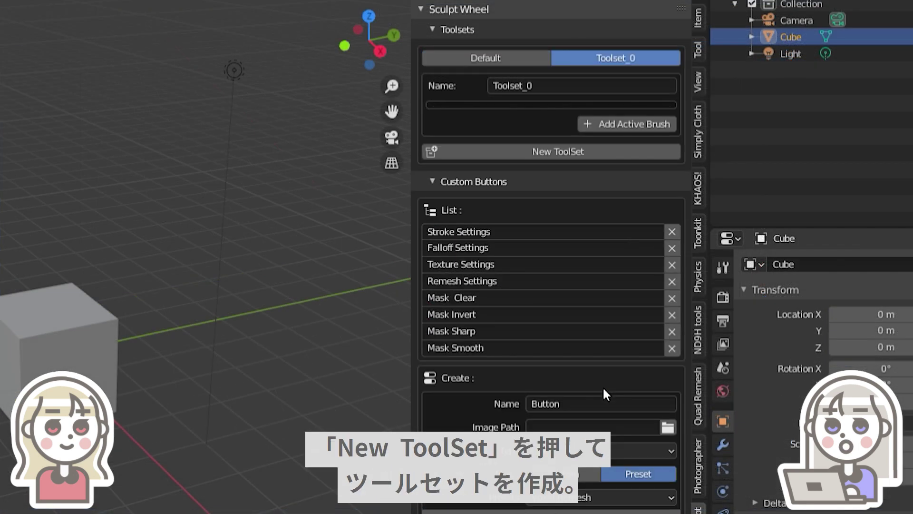
{"action": "left_click", "coordinate": [565, 86]}
{"action": "type", "text": "ij"}
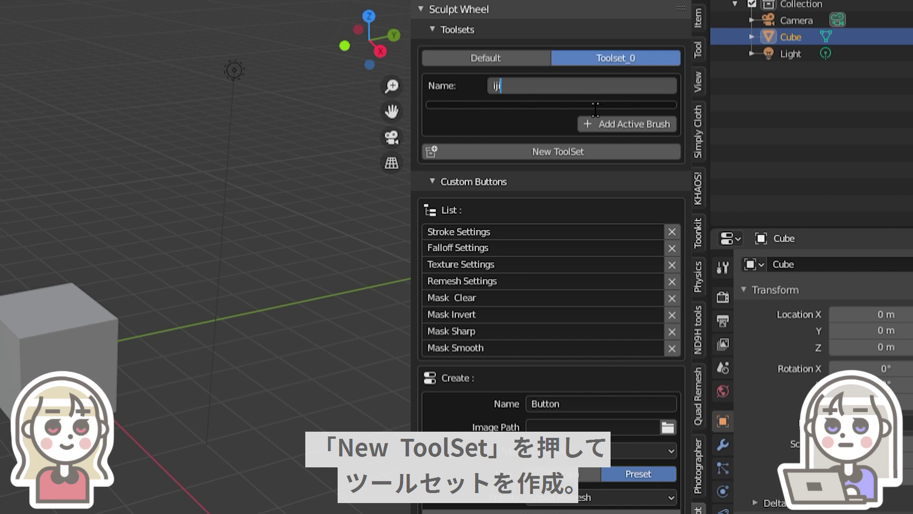
{"action": "type", "text": "igen Set"}
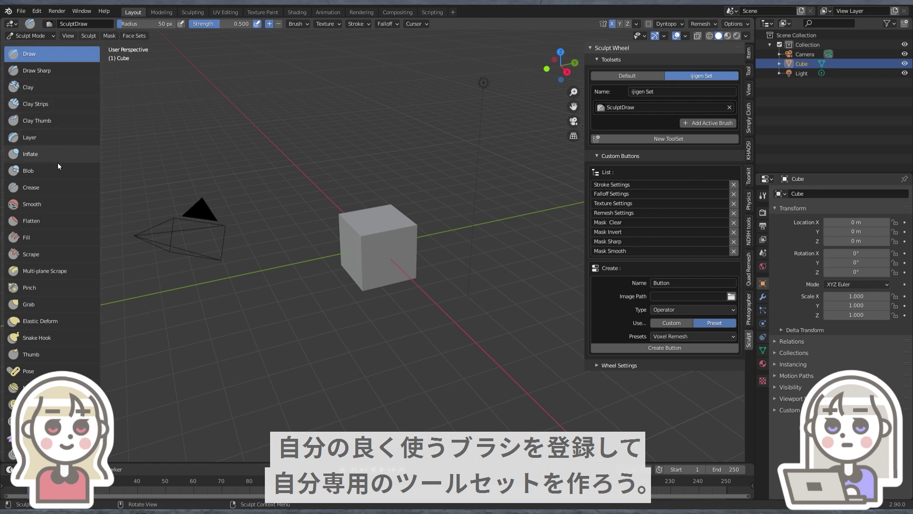
{"action": "left_click", "coordinate": [58, 154]}
{"action": "left_click", "coordinate": [708, 123]}
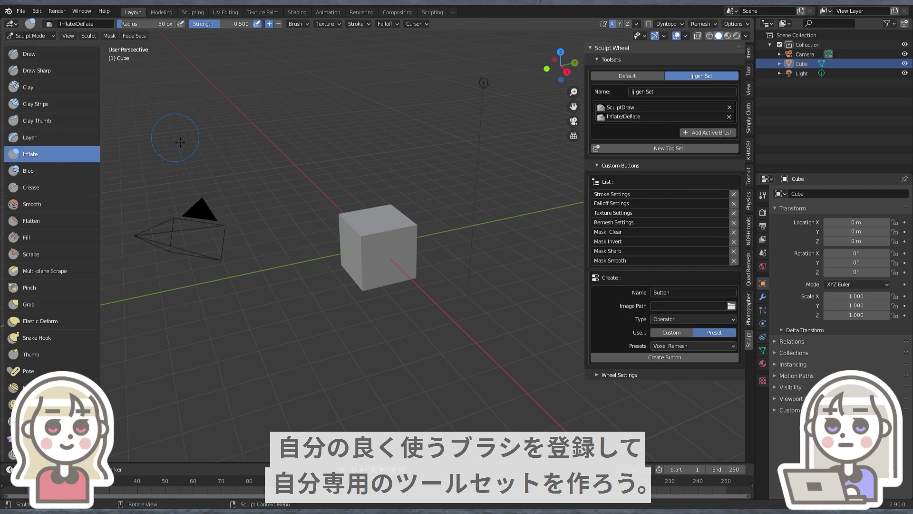
{"action": "left_click", "coordinate": [65, 204]}
{"action": "left_click", "coordinate": [709, 132]}
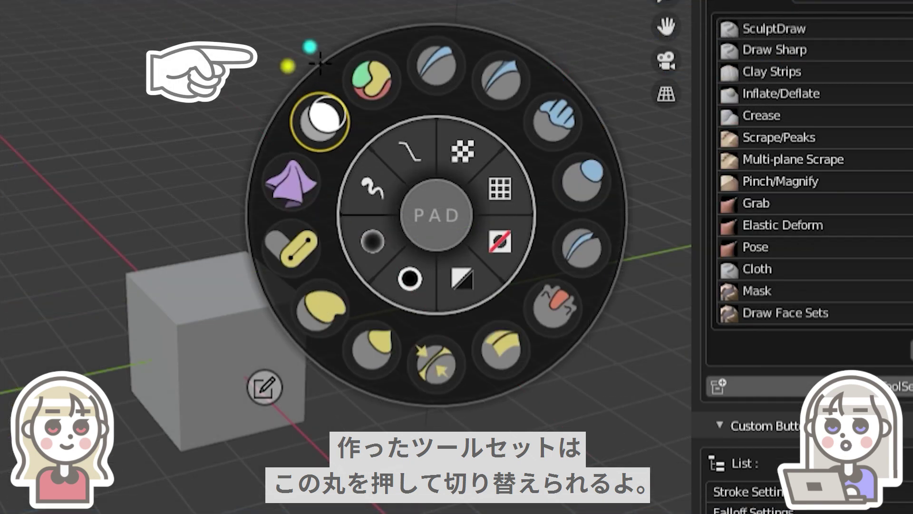
Step: Switch the wheel to the ijigen Set toolset and drag four brushes into new ring slots
{"action": "left_click", "coordinate": [317, 56]}
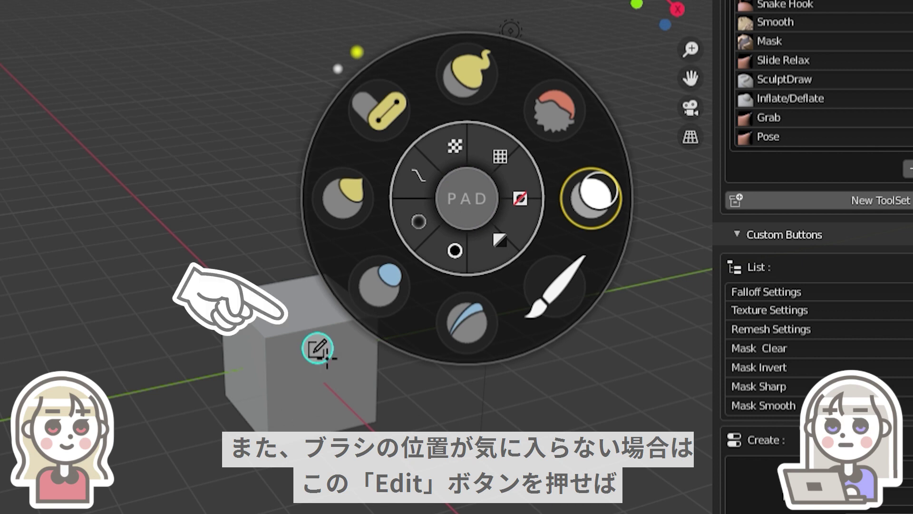
{"action": "left_click", "coordinate": [327, 357]}
{"action": "left_click_drag", "start_coordinate": [554, 110], "coordinate": [381, 110]}
{"action": "left_click_drag", "start_coordinate": [357, 204], "coordinate": [466, 75]}
{"action": "left_click_drag", "start_coordinate": [554, 110], "coordinate": [552, 309]}
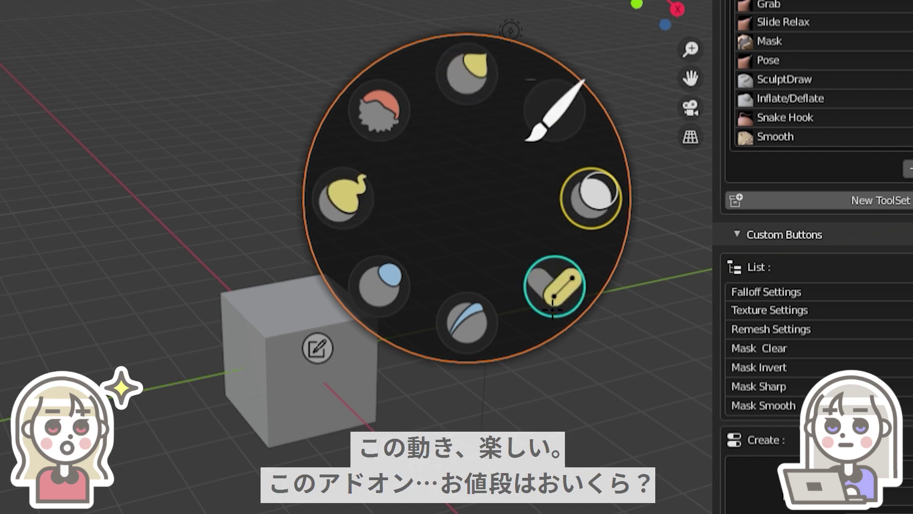
{"action": "left_click_drag", "start_coordinate": [466, 323], "coordinate": [602, 208]}
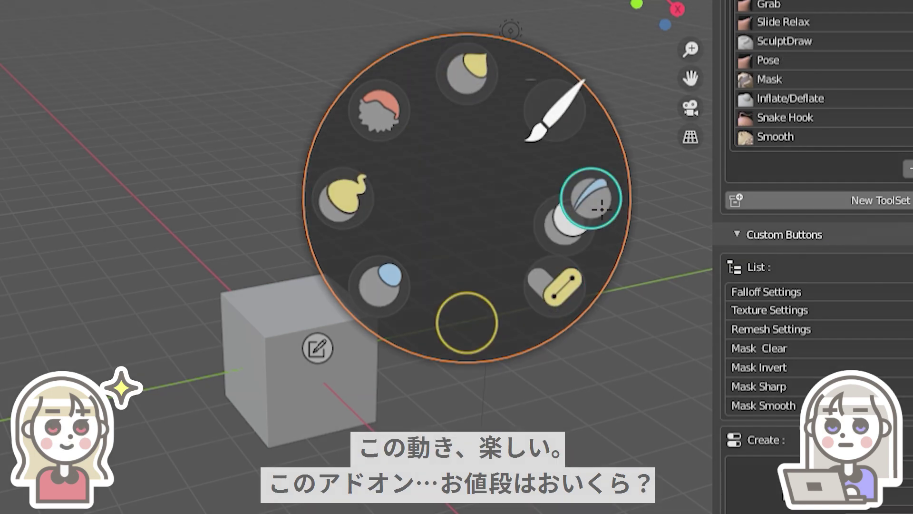